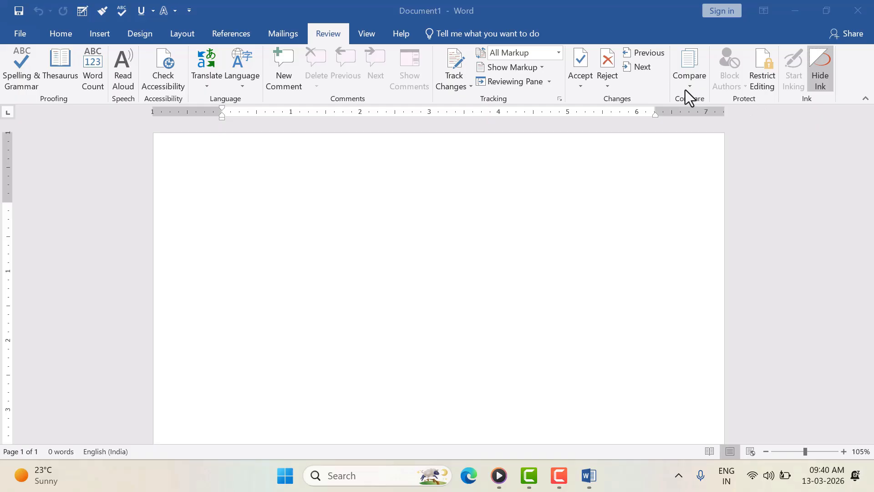
Step: Open 001.docx from Recent, then go back to the Recent list and open 002.docx
click(17, 33)
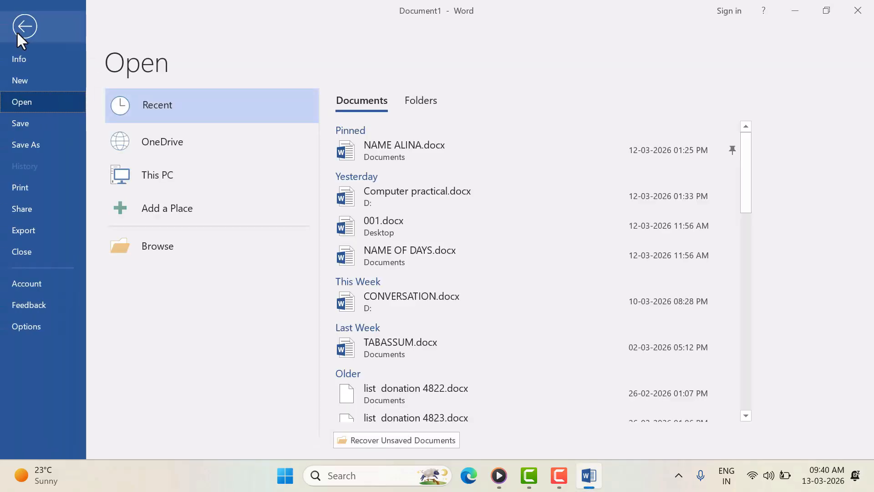
click(403, 226)
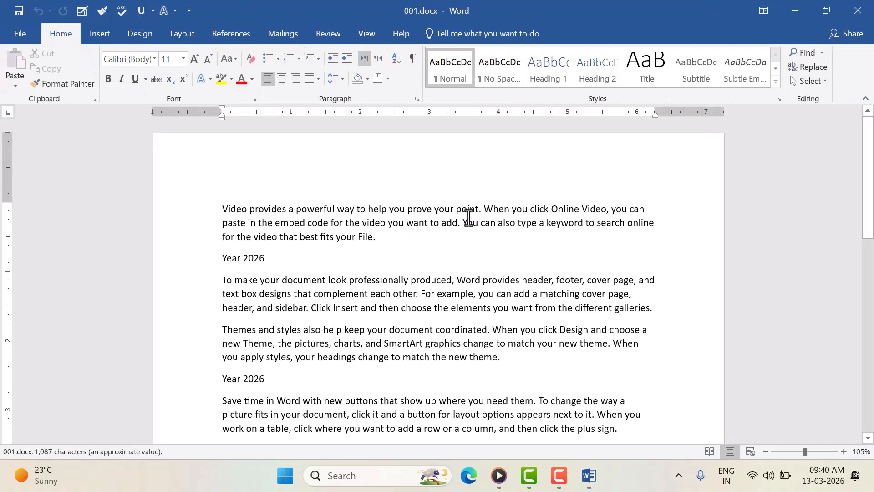
click(13, 36)
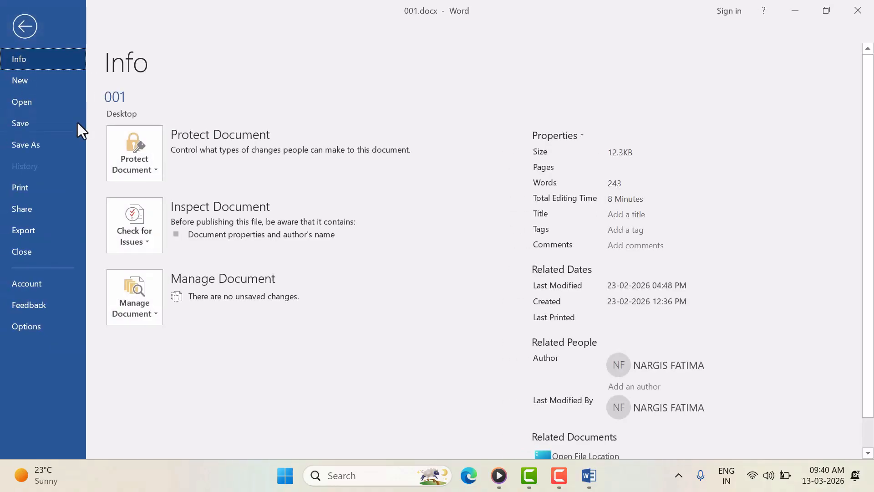
click(28, 97)
scroll(439, 310, down, 2)
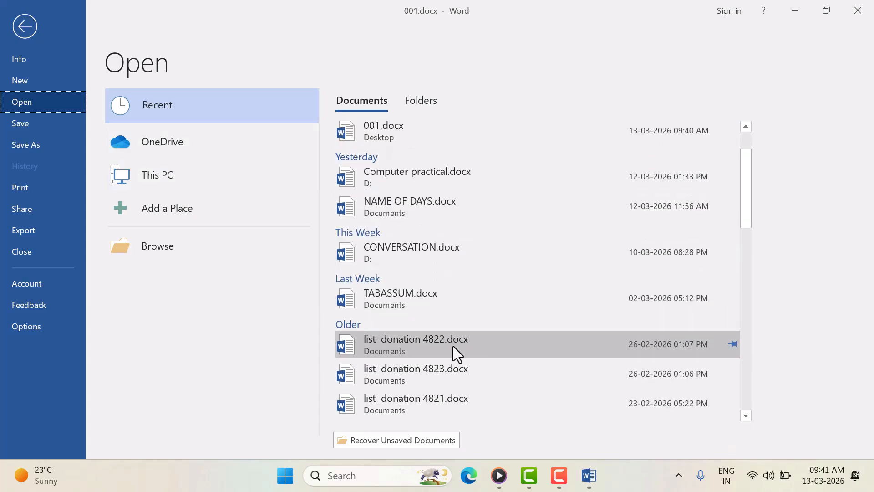
scroll(453, 346, down, 3)
scroll(452, 346, down, 1)
click(417, 337)
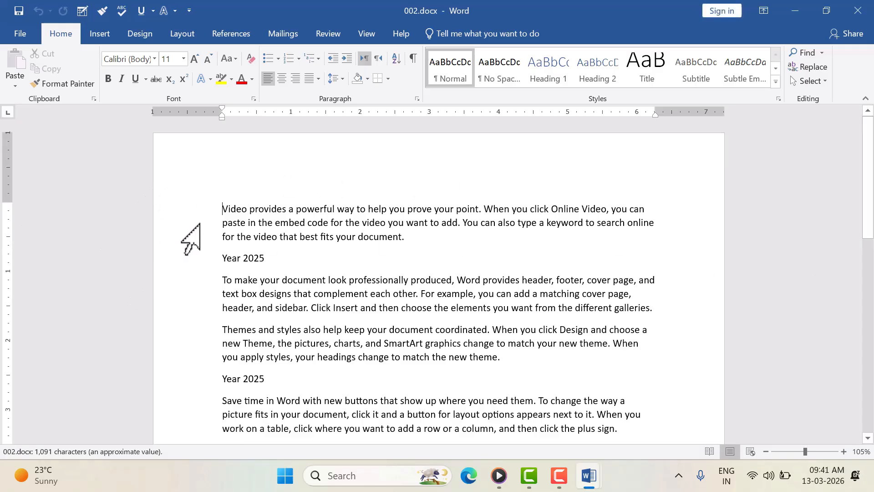
Step: Scroll through 002.docx's sample paragraphs, then bring up the Review ribbon tools
scroll(301, 241, down, 3)
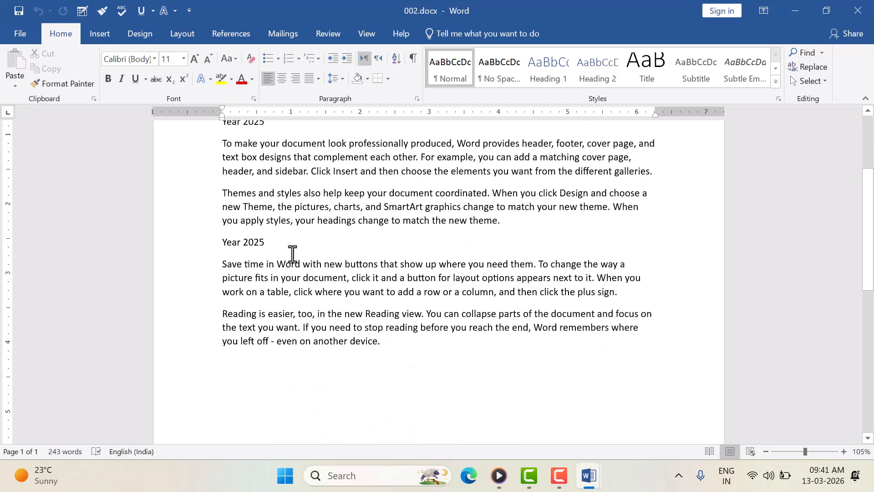
scroll(294, 253, up, 3)
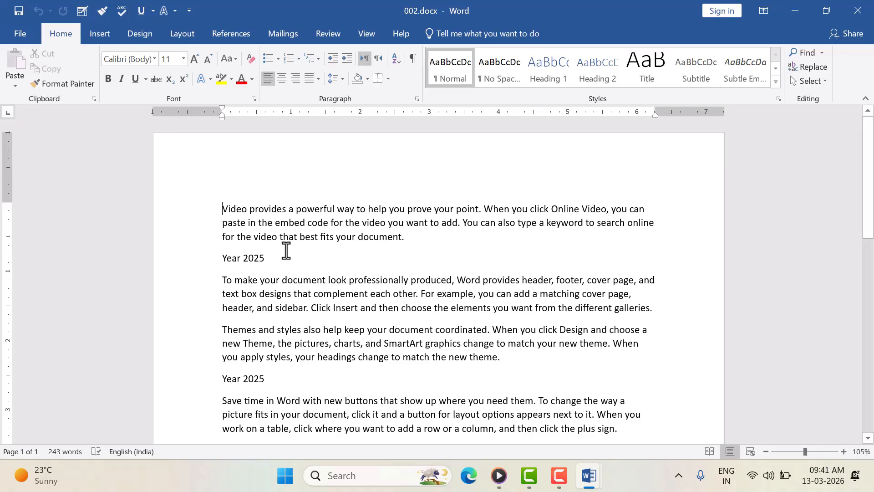
click(332, 39)
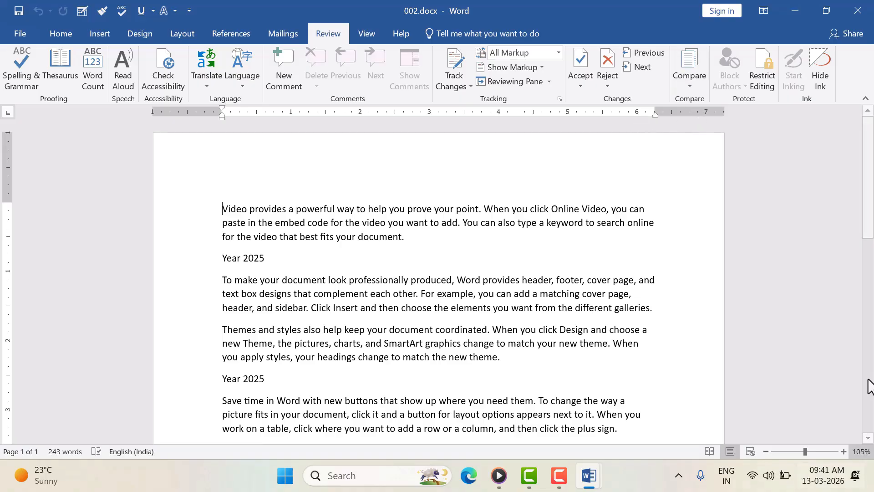
Step: Run Compare Documents with 001.docx as Original and 002.docx as Revised
click(690, 77)
click(717, 113)
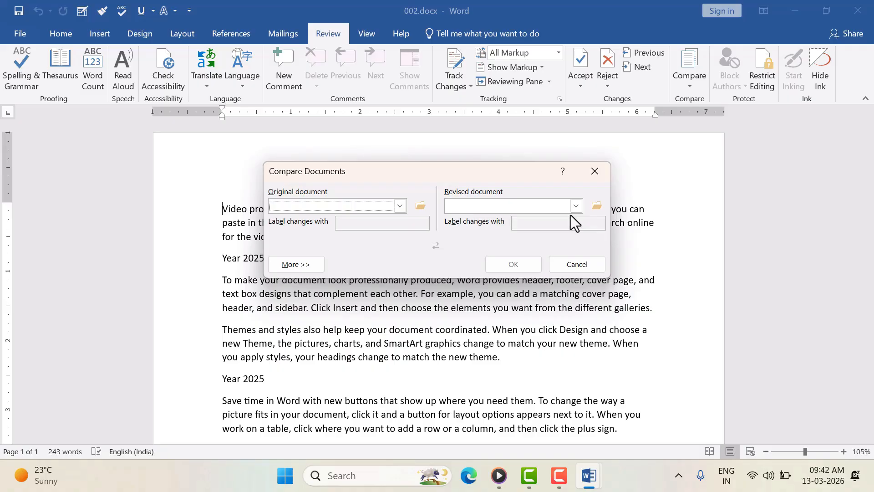
click(400, 206)
click(289, 227)
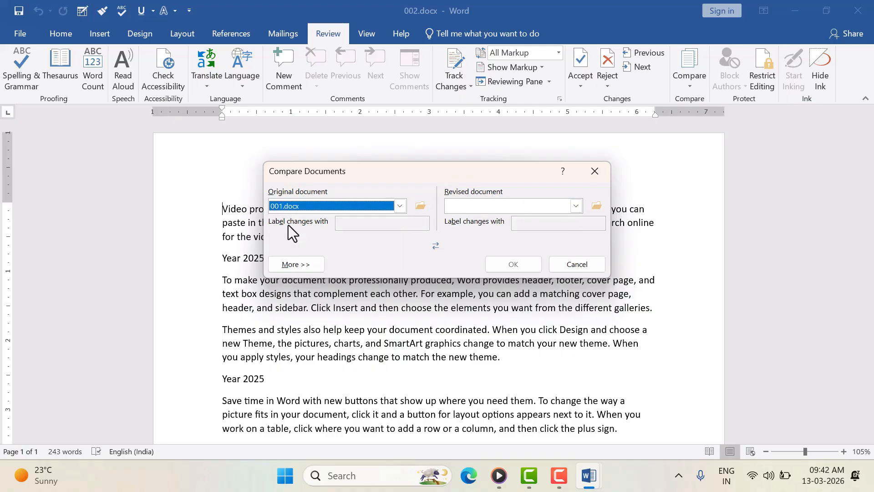
click(576, 206)
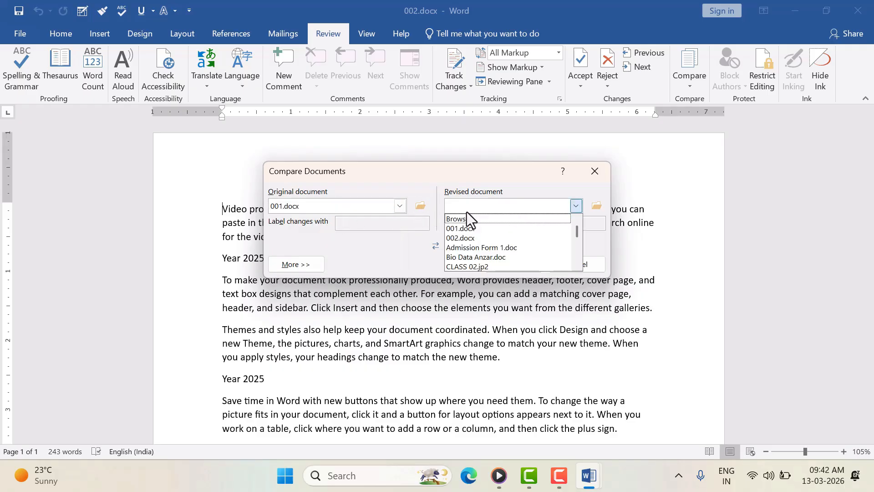
click(452, 233)
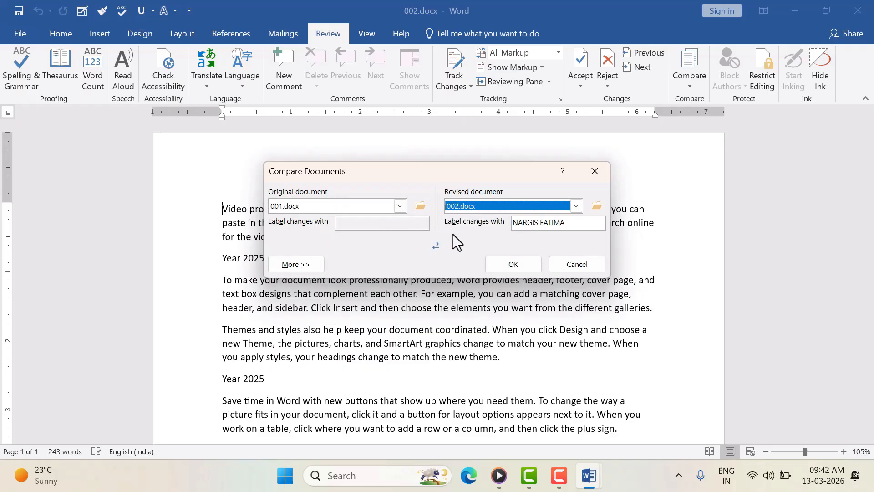
click(523, 266)
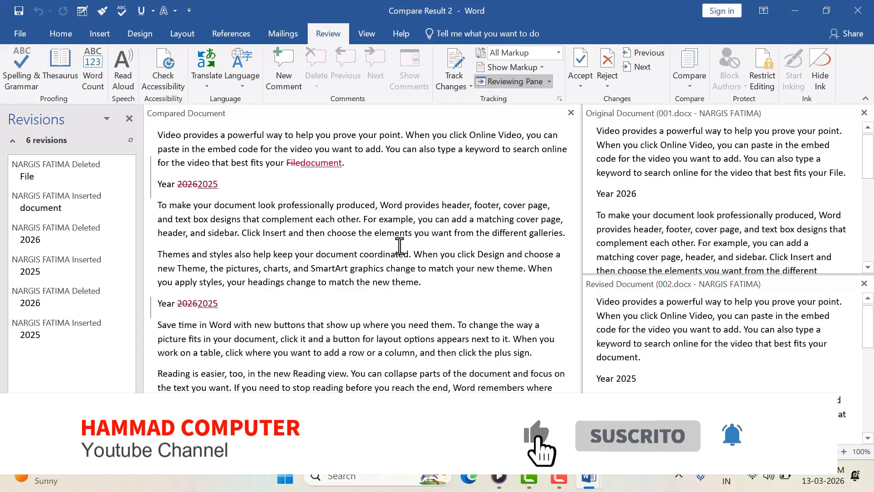
Step: Review the six revisions in the Original and Revised panes, then hide those source panes
scroll(696, 246, down, 3)
scroll(695, 238, down, 3)
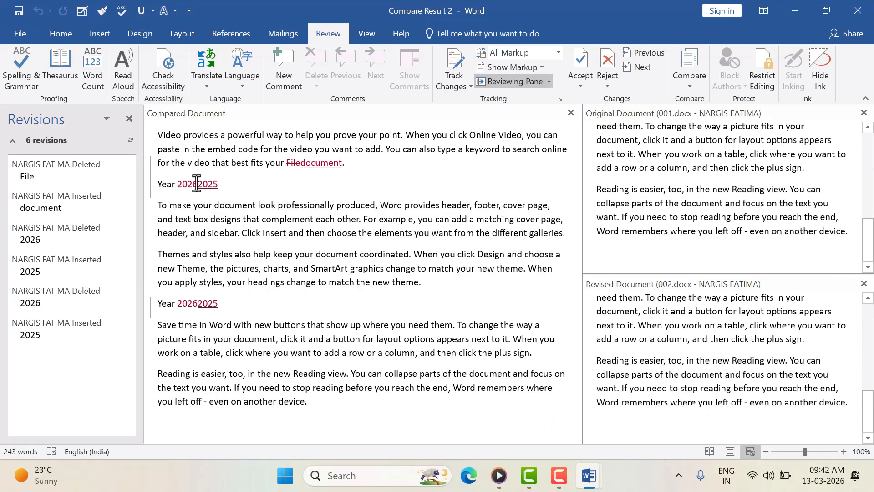
scroll(818, 202, up, 5)
scroll(730, 234, up, 5)
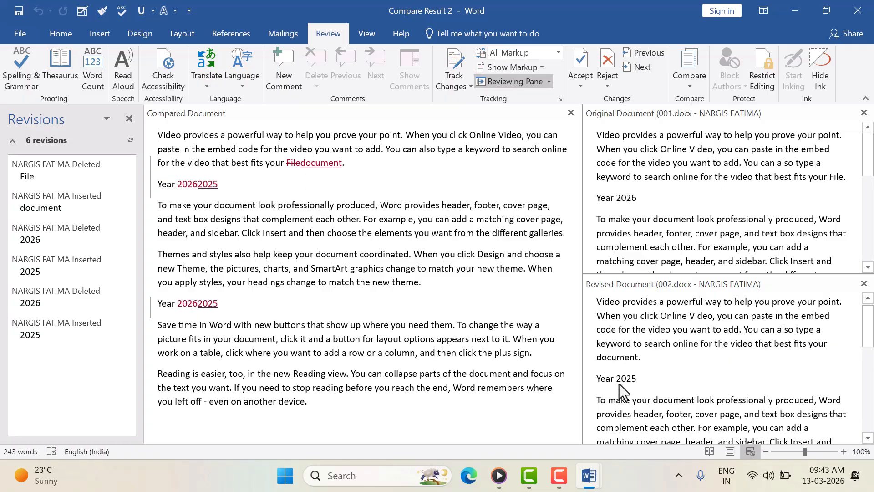
scroll(650, 383, down, 1)
scroll(649, 384, up, 1)
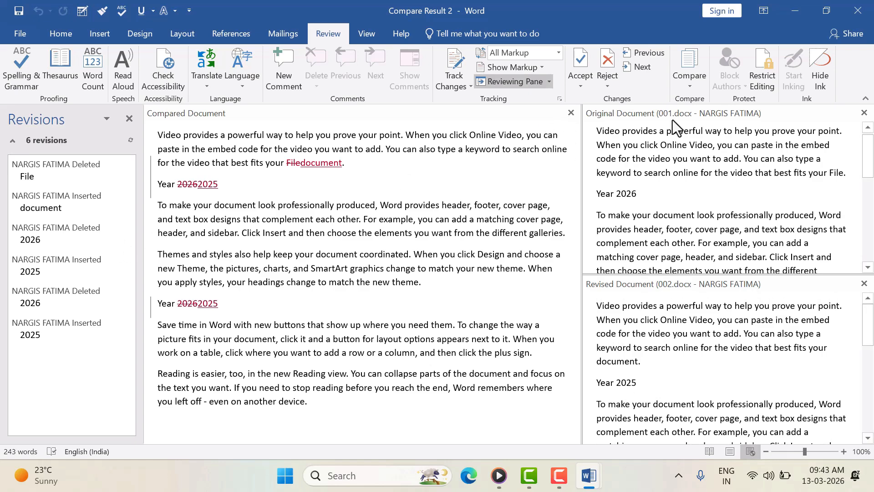
click(570, 112)
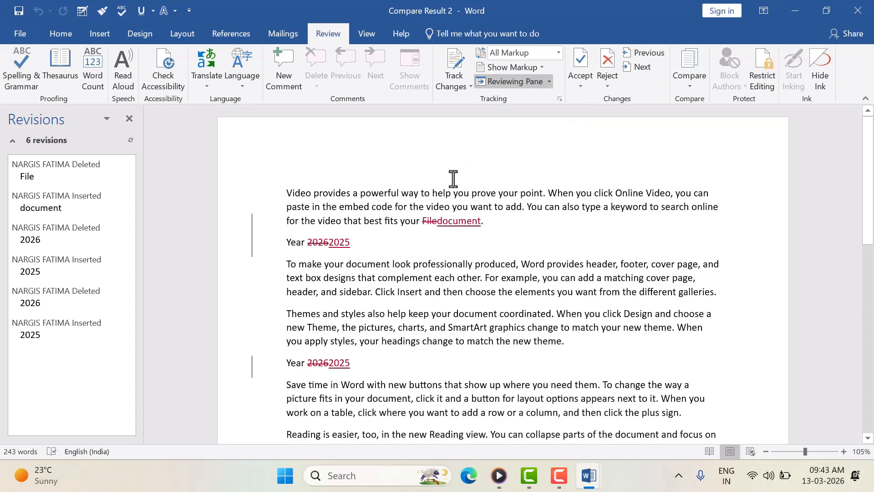
Step: Delete all the text in Compare Result 2 and close its window
drag(289, 205, 575, 432)
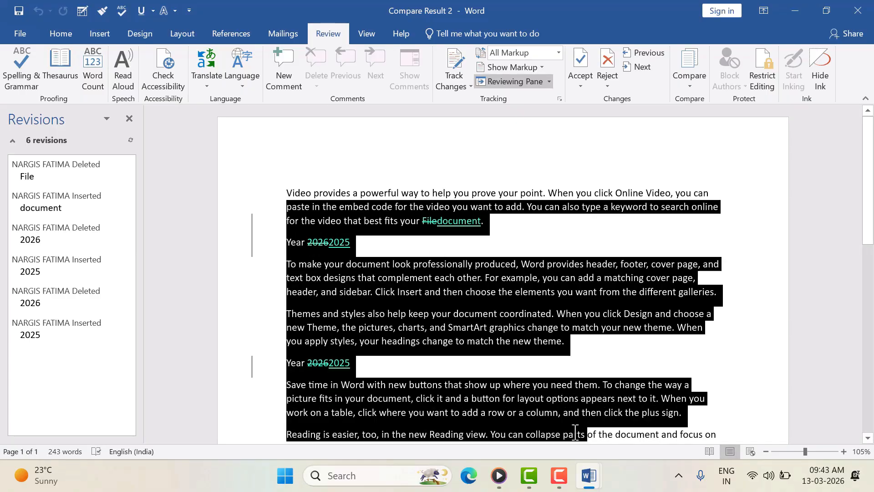
click(126, 121)
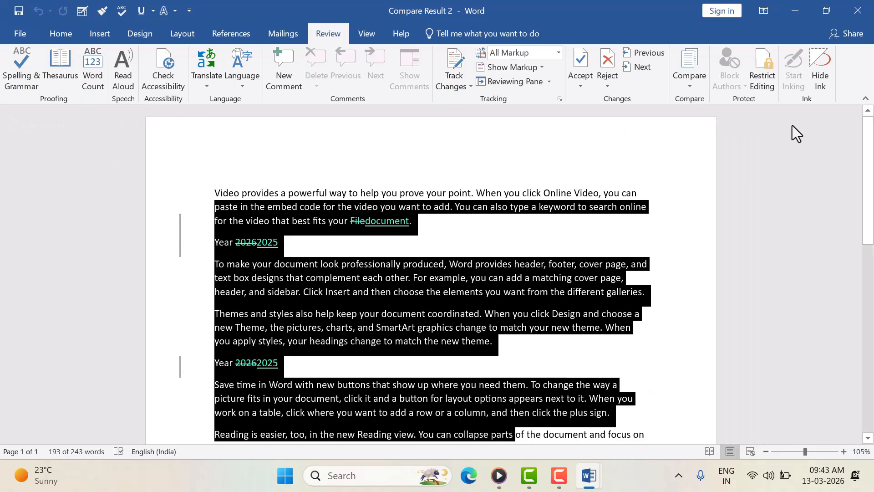
click(418, 233)
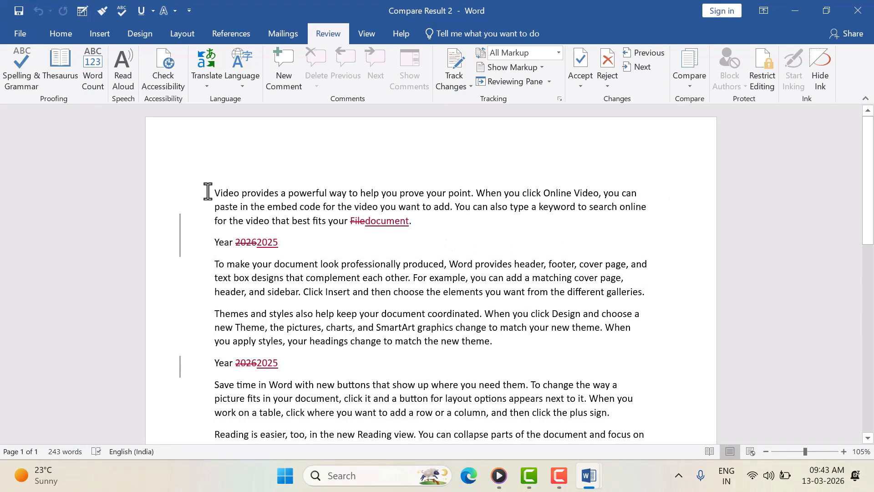
drag(217, 193, 606, 440)
key(Delete)
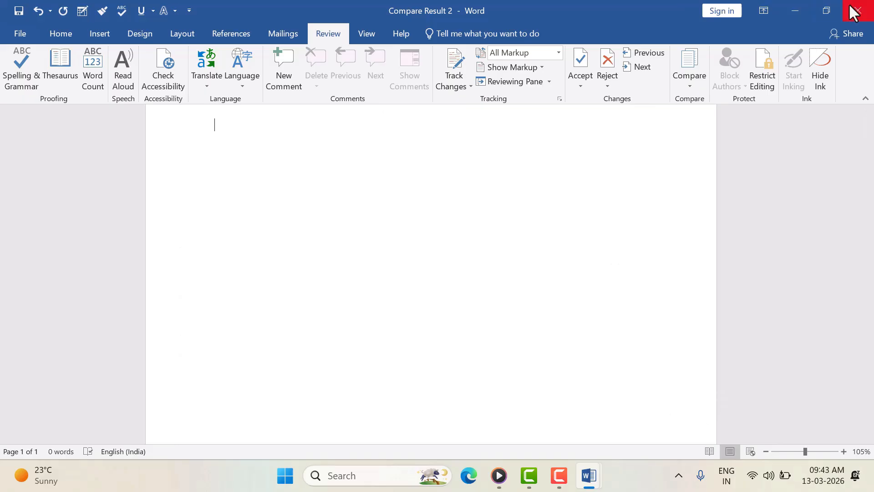
scroll(483, 201, up, 1)
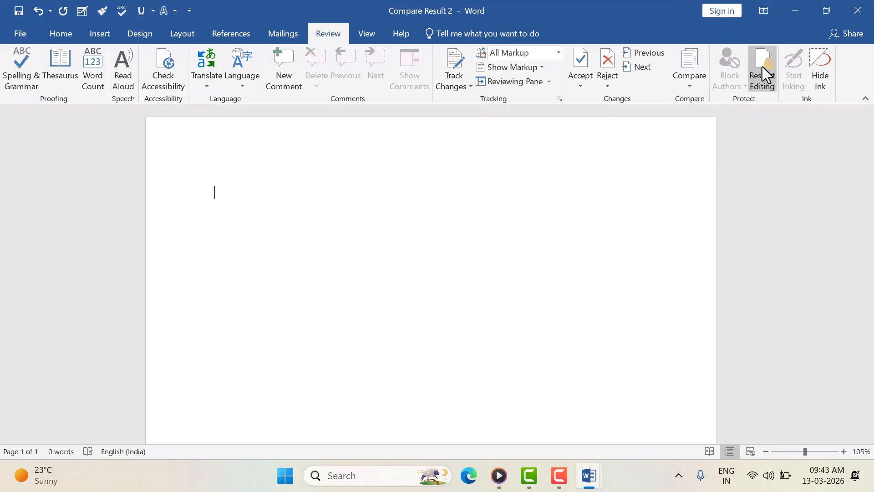
click(858, 10)
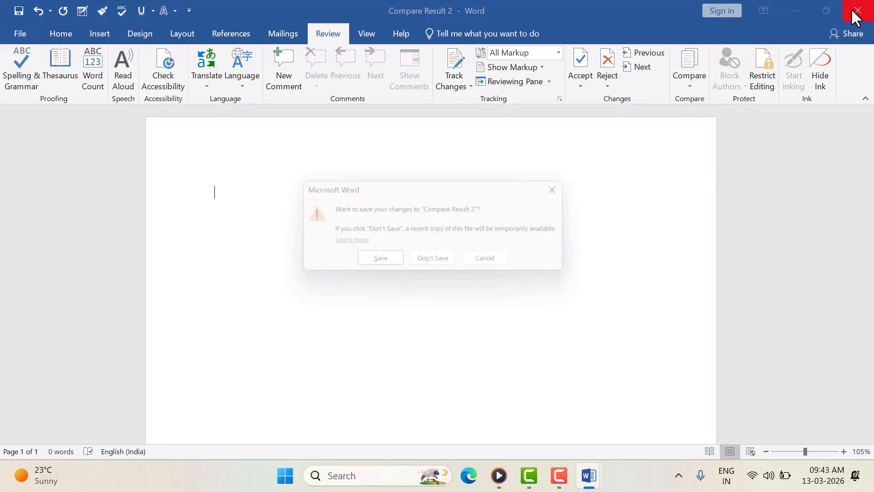
Step: Choose Don't Save so Compare Result 2 closes and 002.docx reappears
click(451, 260)
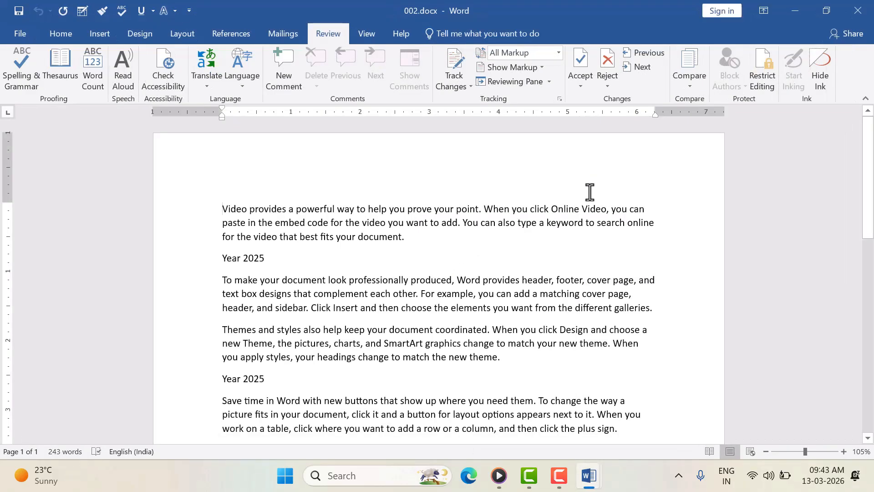
Step: In Restrict Editing, enable Limit formatting and allow only No changes (Read only) editing
click(760, 79)
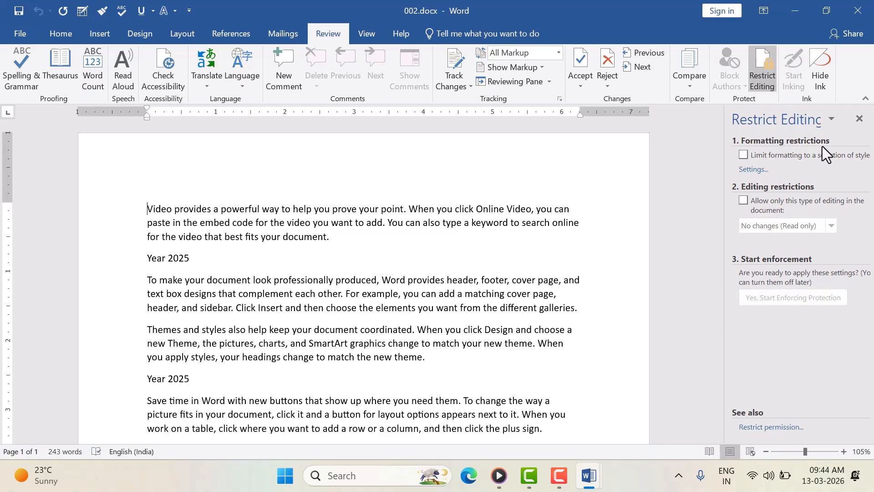
click(742, 156)
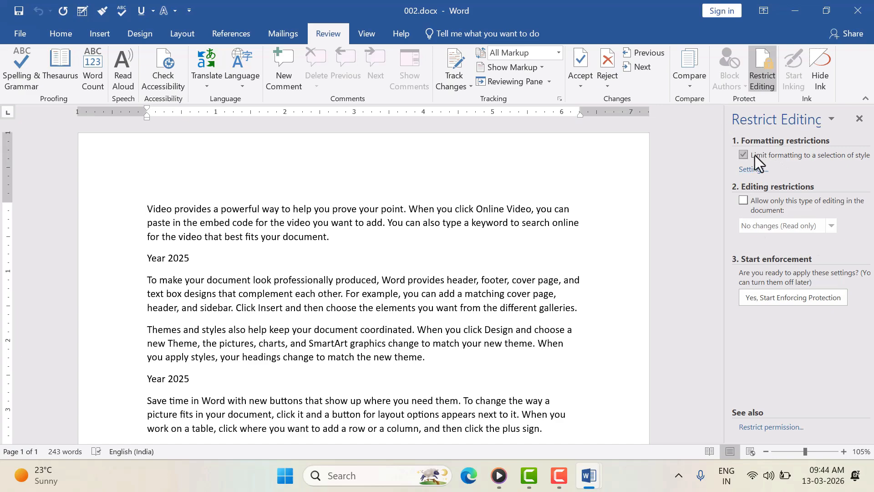
click(743, 201)
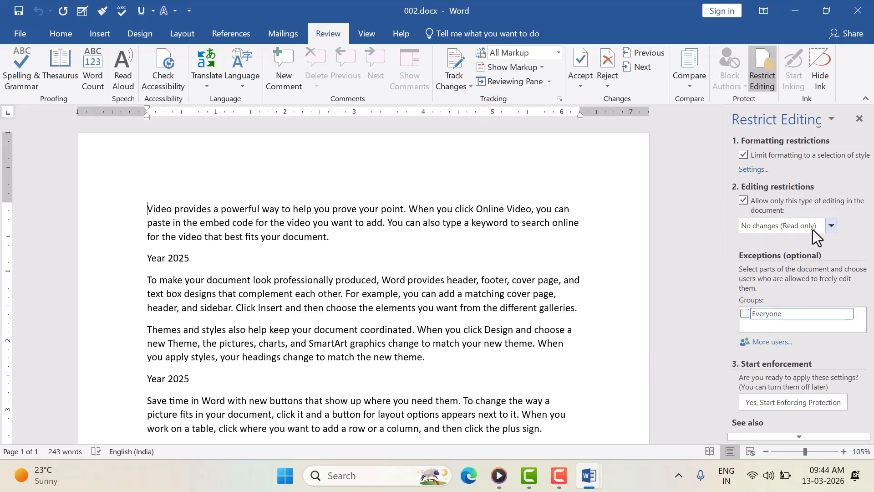
click(742, 199)
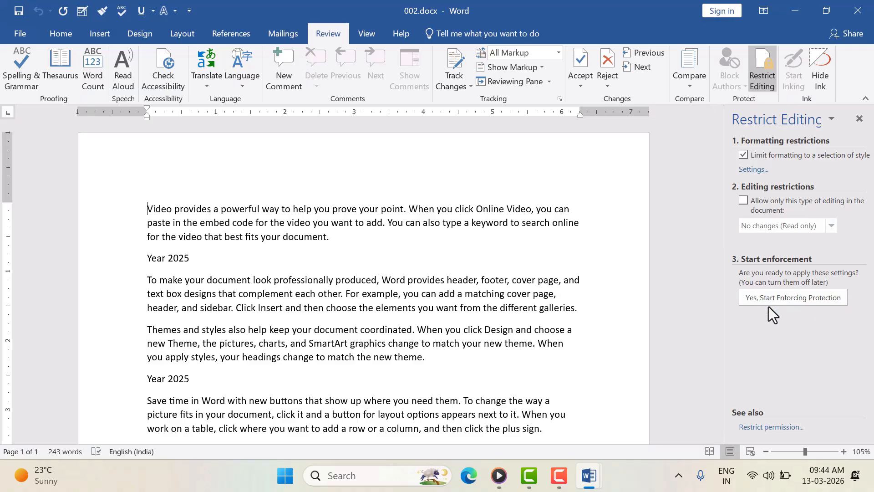
click(742, 201)
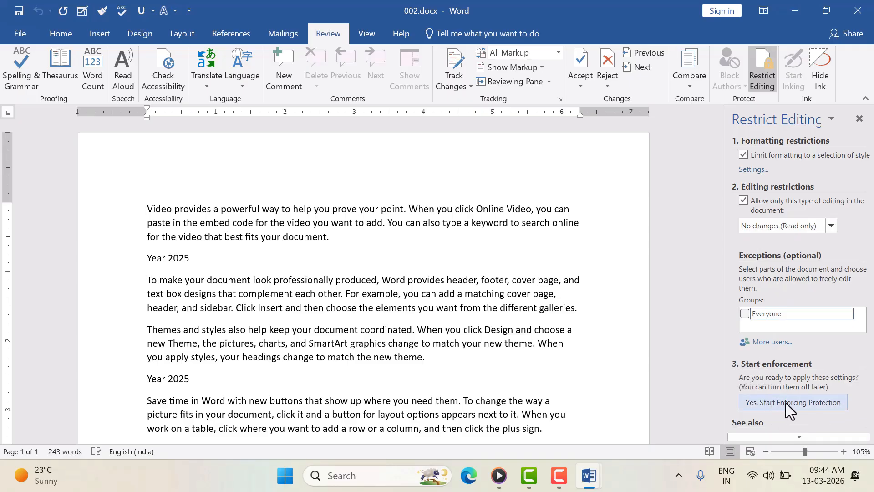
Step: Enforce the protection with a confirmed password, then view the Info page's restriction notice
click(818, 403)
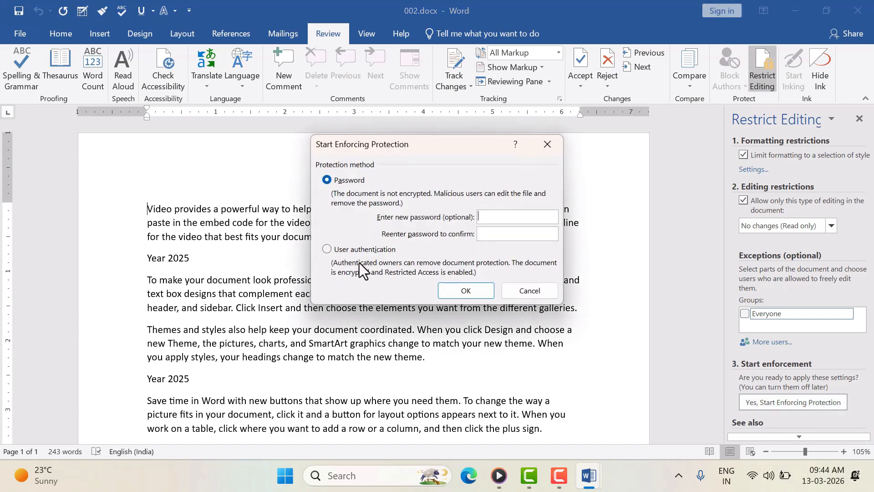
text(123)
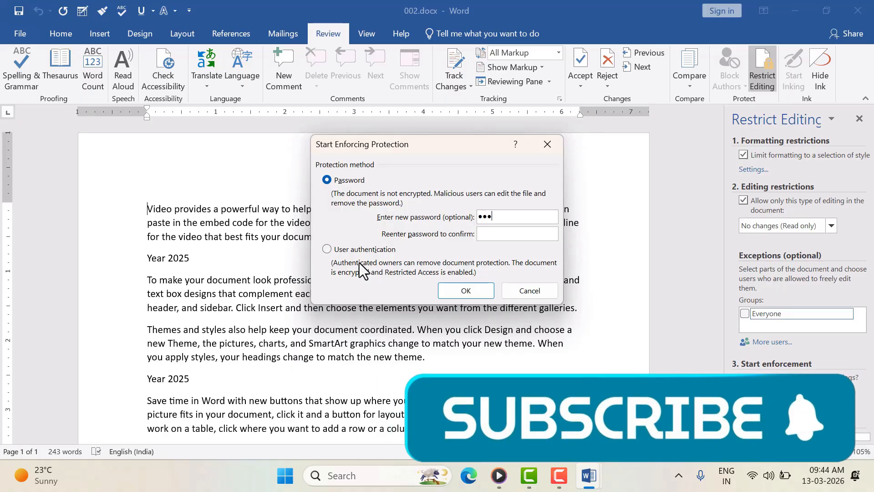
click(484, 235)
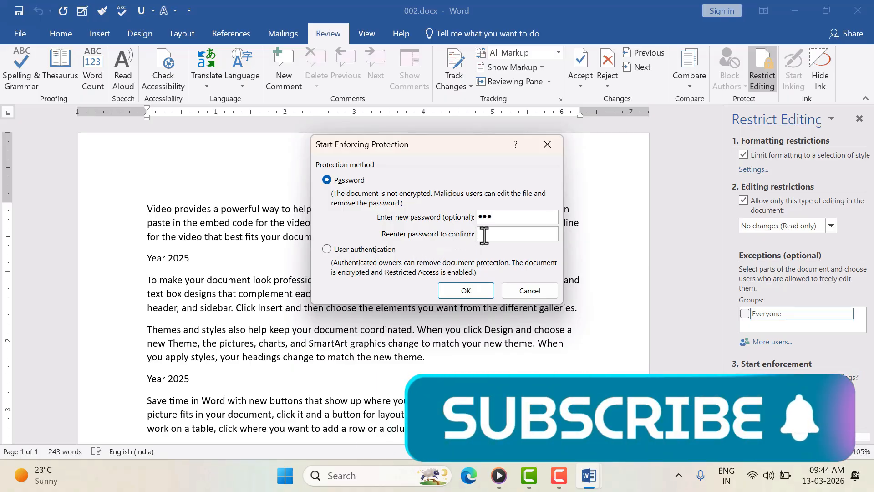
text(123)
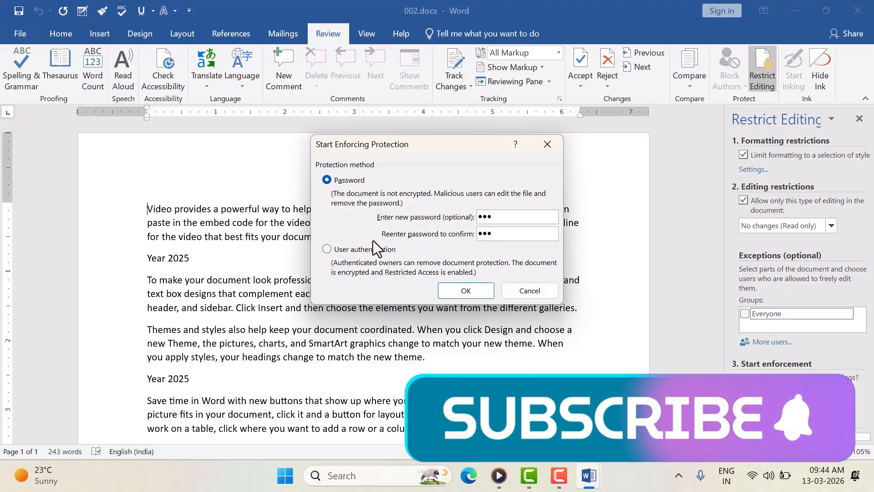
click(469, 294)
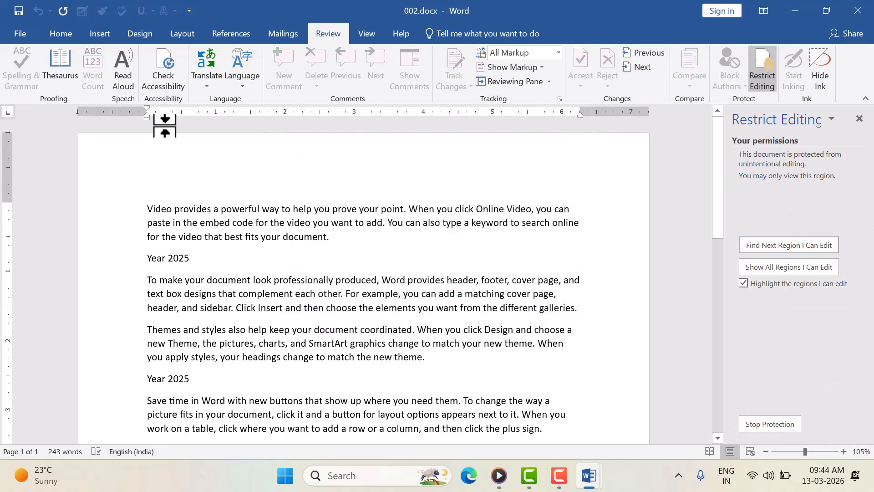
click(20, 33)
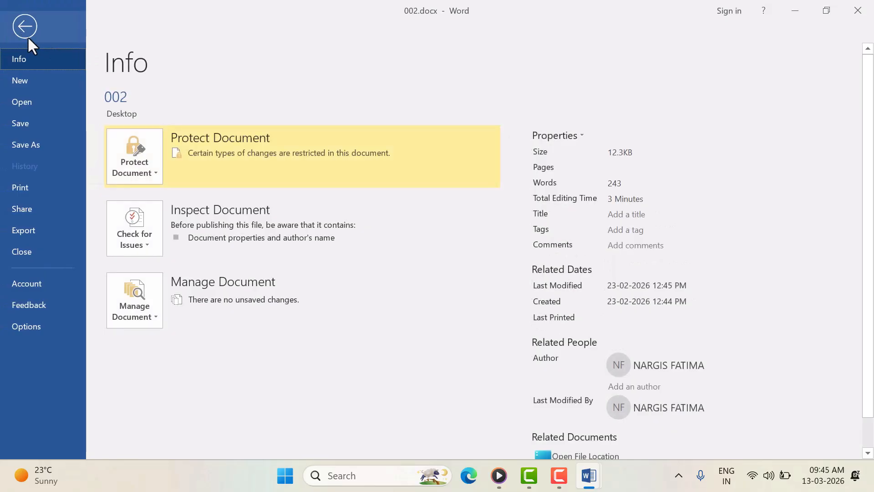
Step: Return to 002.docx and select words and the first paragraph to test the lock
click(25, 29)
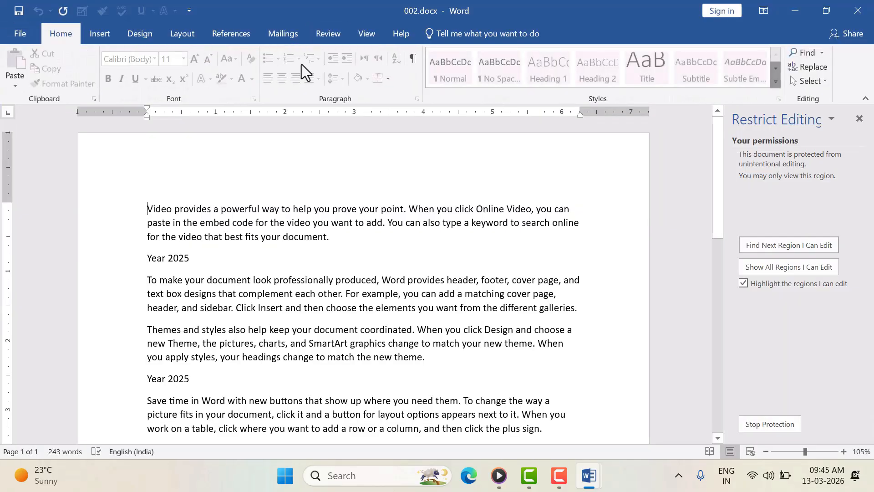
double_click(203, 209)
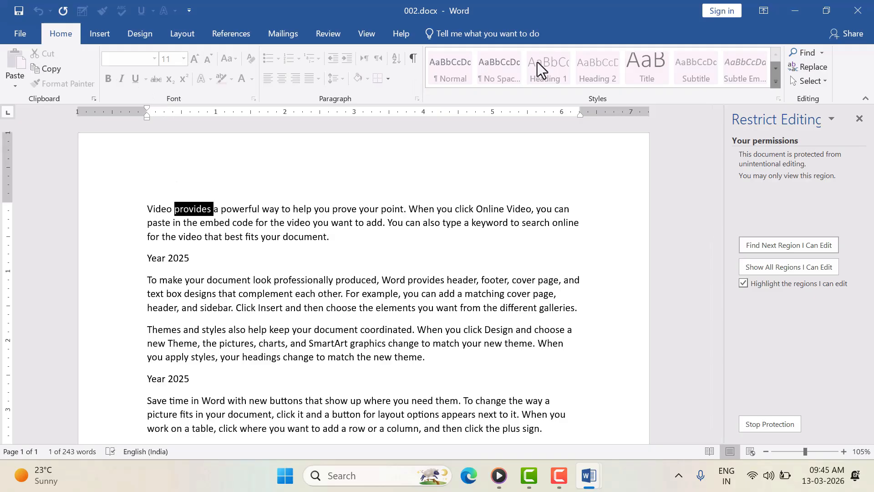
click(84, 241)
drag(148, 209, 390, 253)
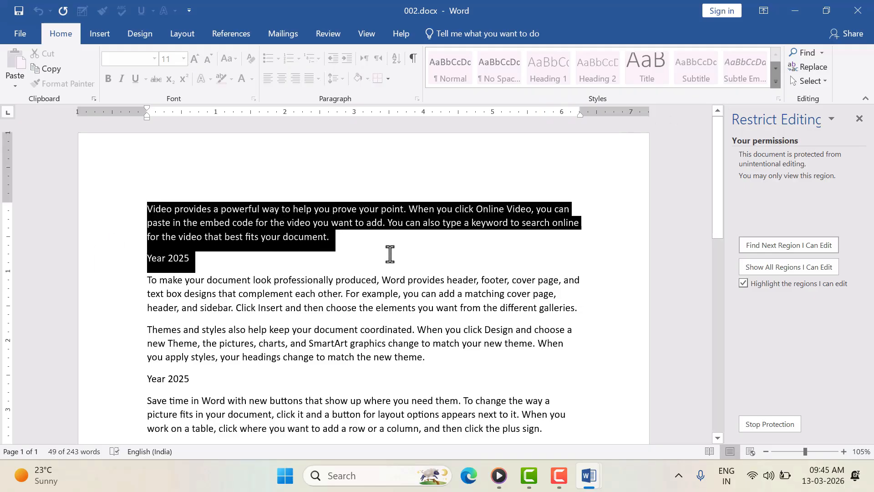
click(272, 273)
Step: Attempt Backspace edits at the end of the first paragraph; Word reports the text is locked
key(BackSpace)
click(338, 242)
key(BackSpace)
double_click(338, 241)
key(BackSpace)
key(BackSpace)
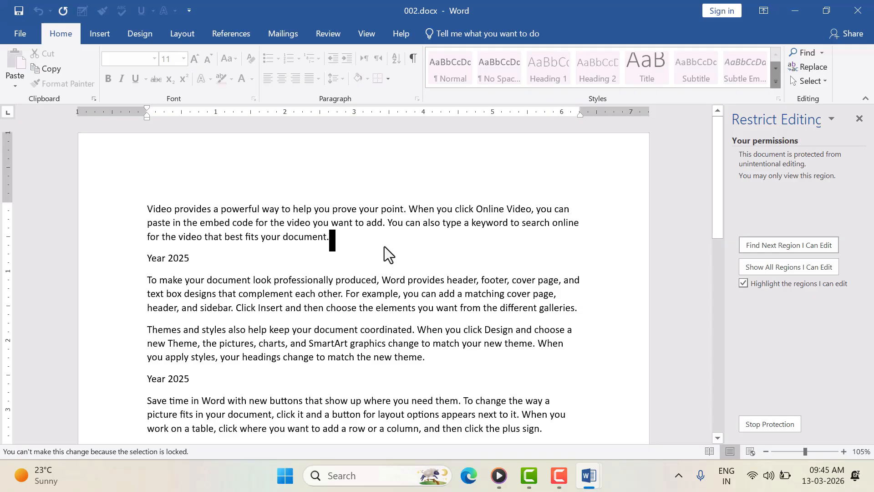
click(343, 247)
Step: Select the word 'fits' and scroll through the view-only document
double_click(250, 238)
scroll(336, 195, down, 12)
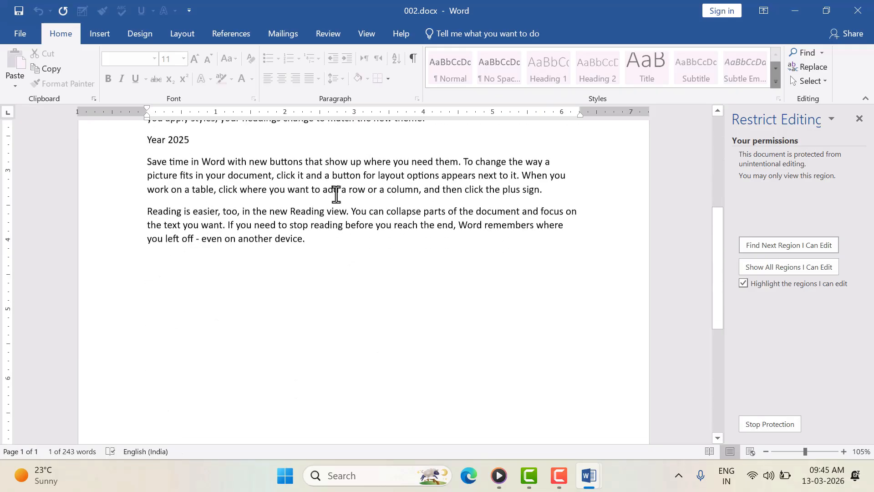
scroll(333, 195, up, 6)
scroll(330, 195, up, 5)
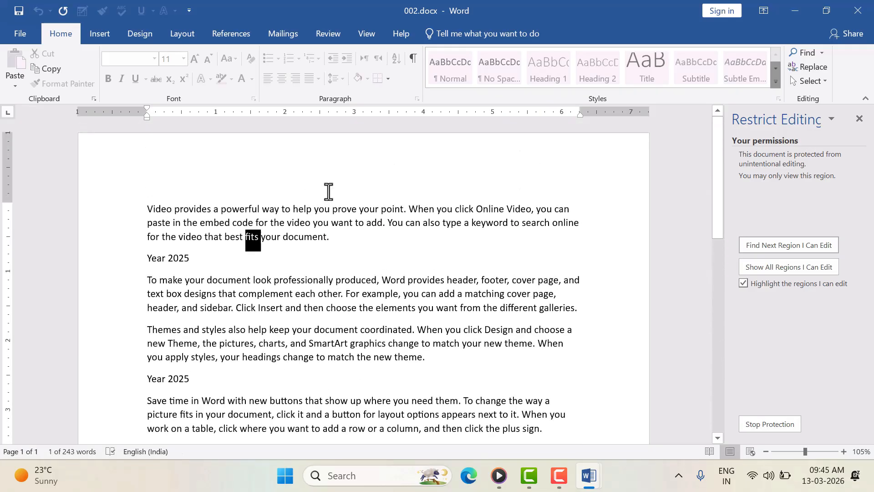
scroll(328, 191, down, 6)
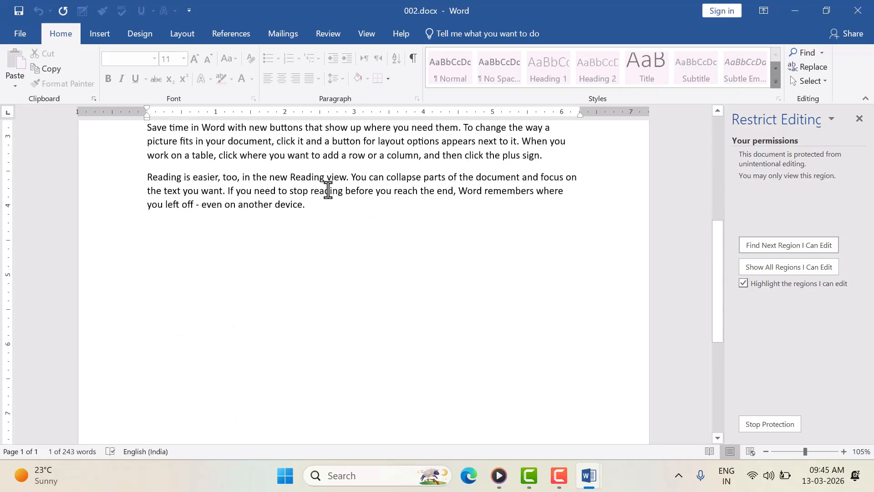
scroll(328, 191, up, 6)
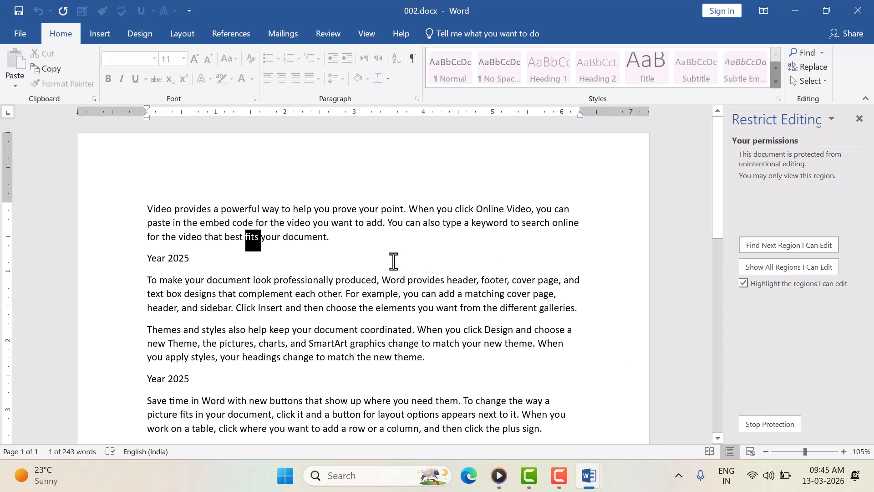
click(753, 426)
text(123)
click(417, 247)
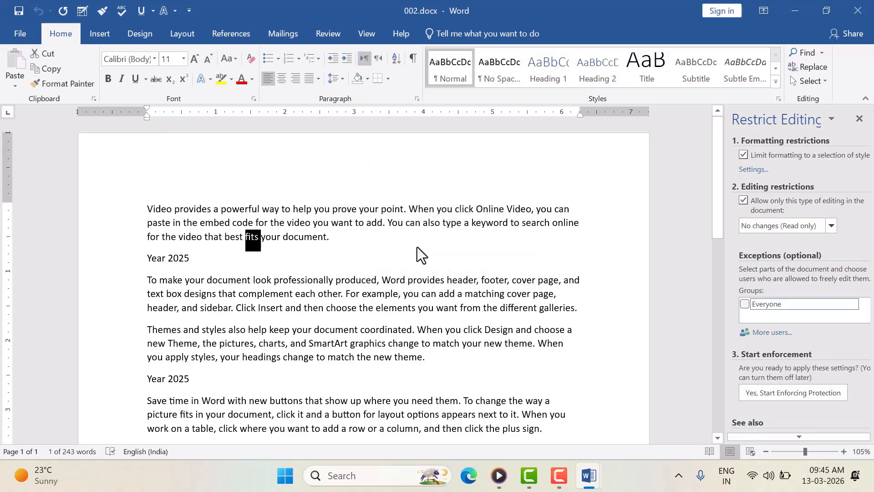
text(z ZZc zvv)
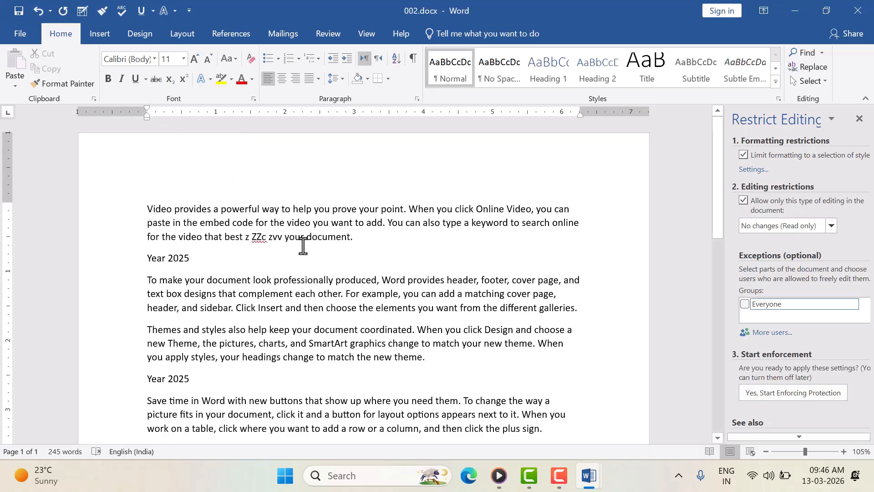
click(859, 119)
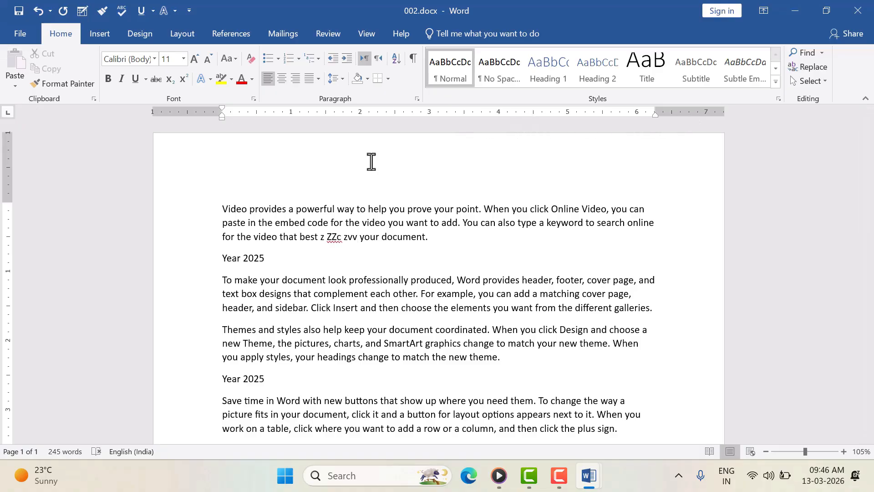
Step: Open Save As on the Desktop proposing 002.docx, and move the dialog to the right
click(15, 31)
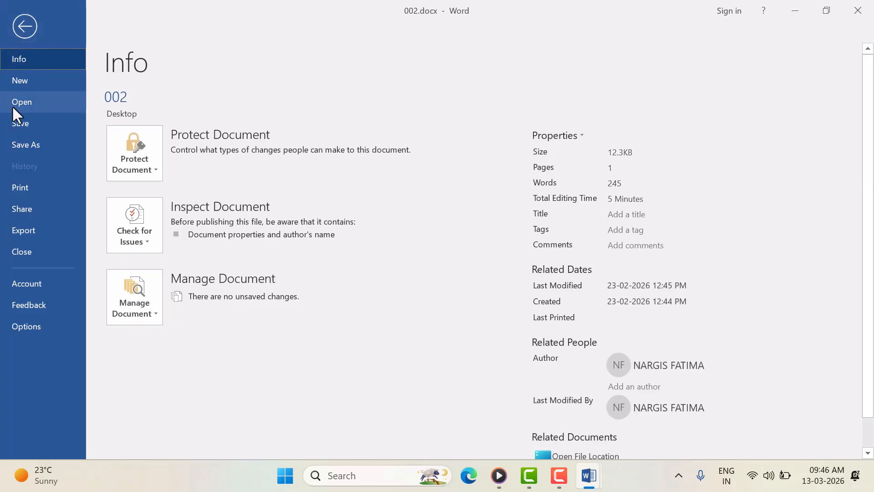
click(28, 144)
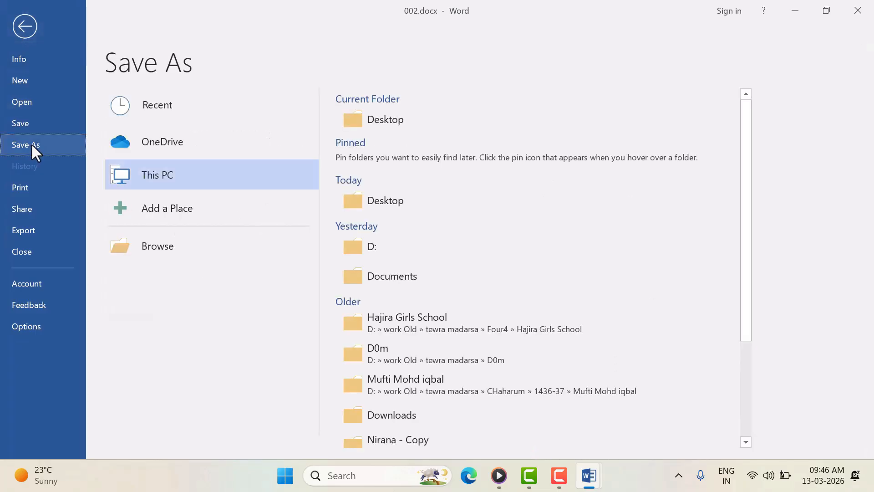
click(285, 252)
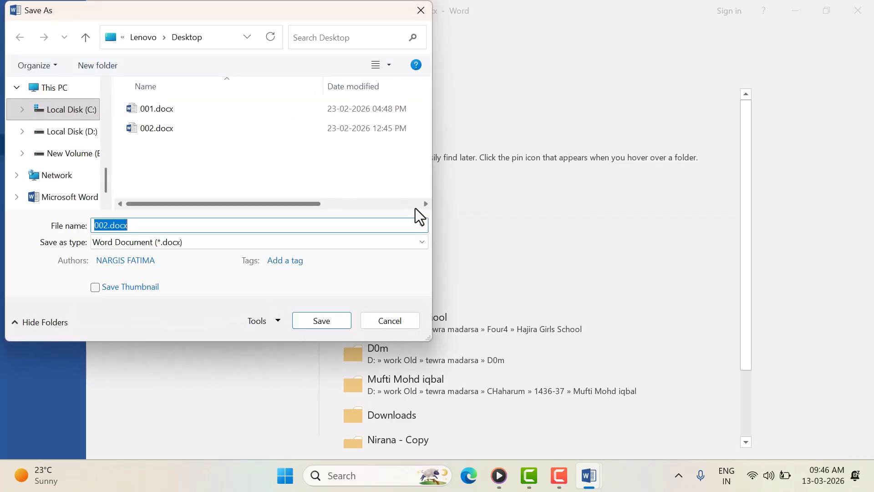
drag(252, 13, 392, 16)
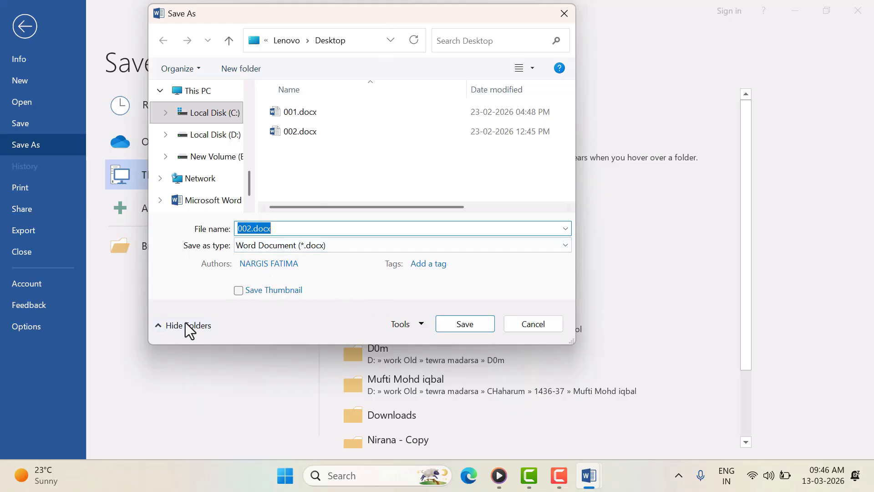
Step: In General Options, set a password to open and a password to modify for 002.docx, confirming each
click(421, 325)
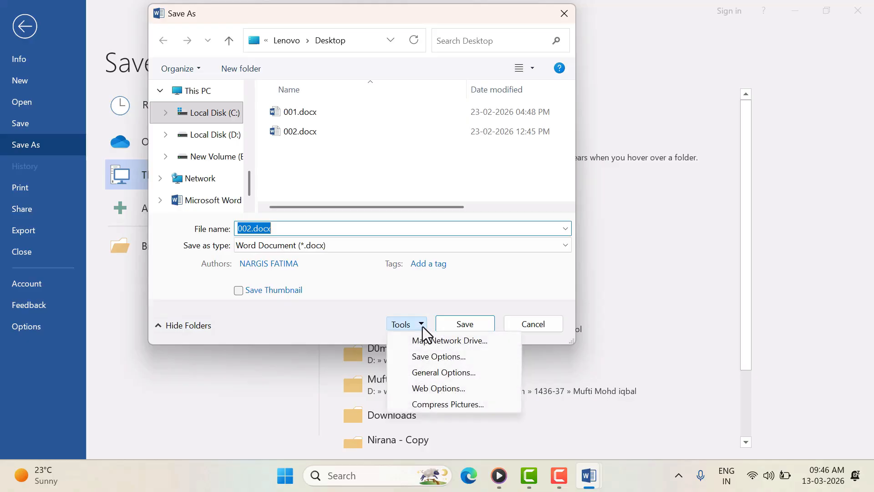
click(456, 372)
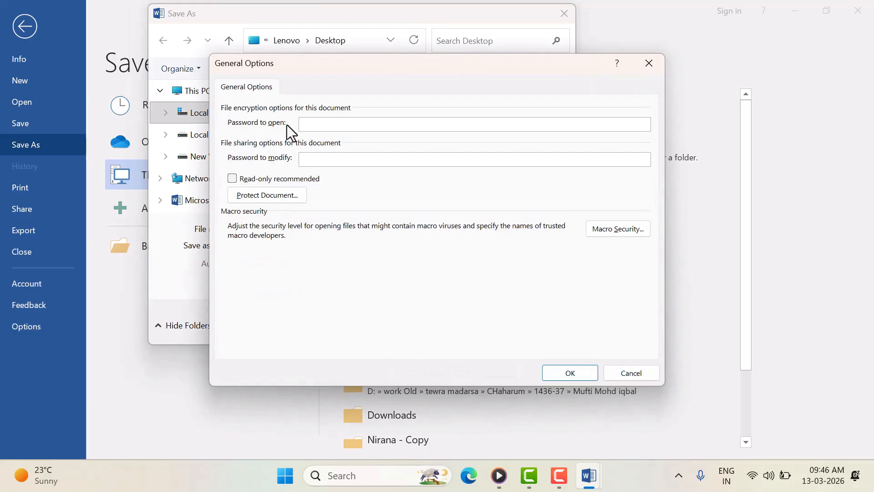
text(123123)
click(569, 373)
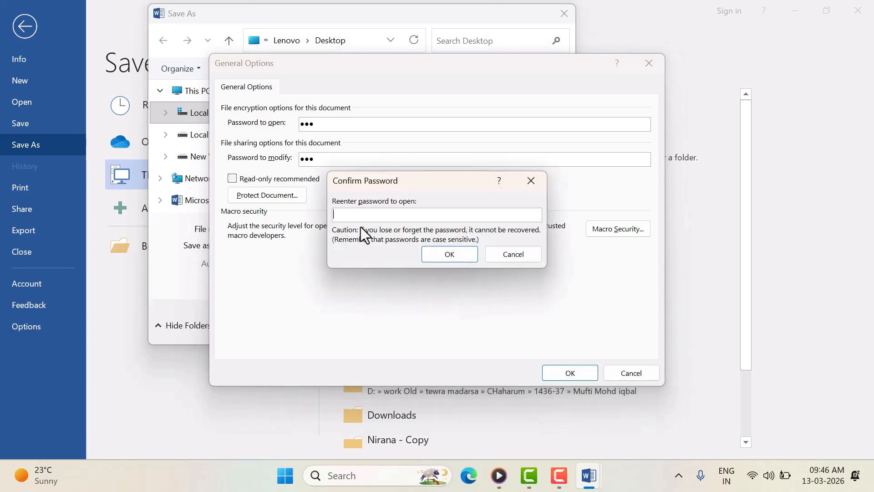
text(123)
click(441, 252)
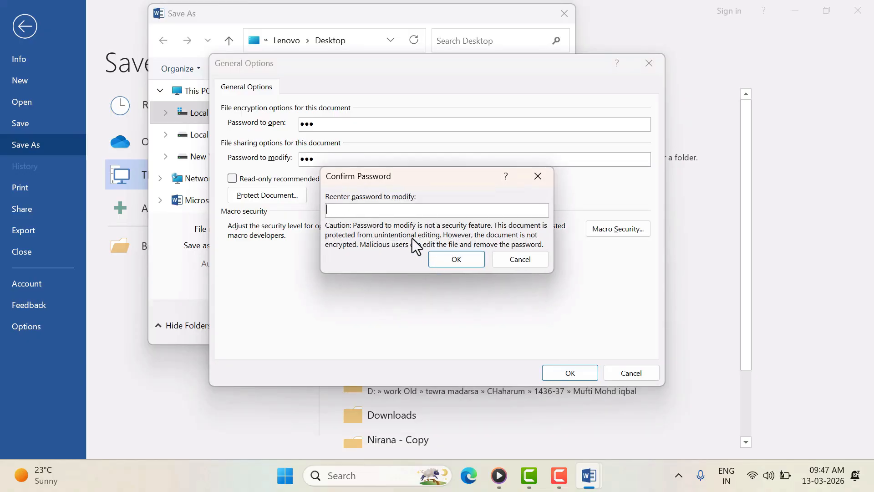
text(123)
click(445, 262)
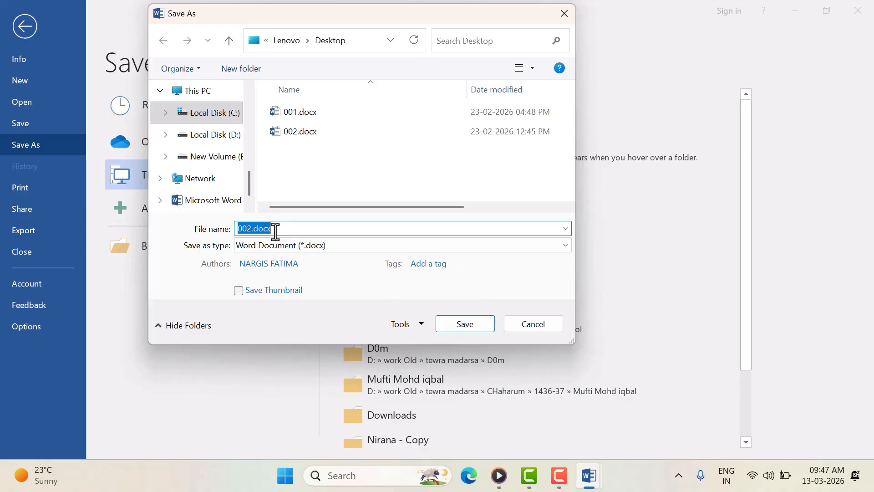
Step: Save the password-protected 002.docx, then close both 002.docx and 001.docx
click(465, 324)
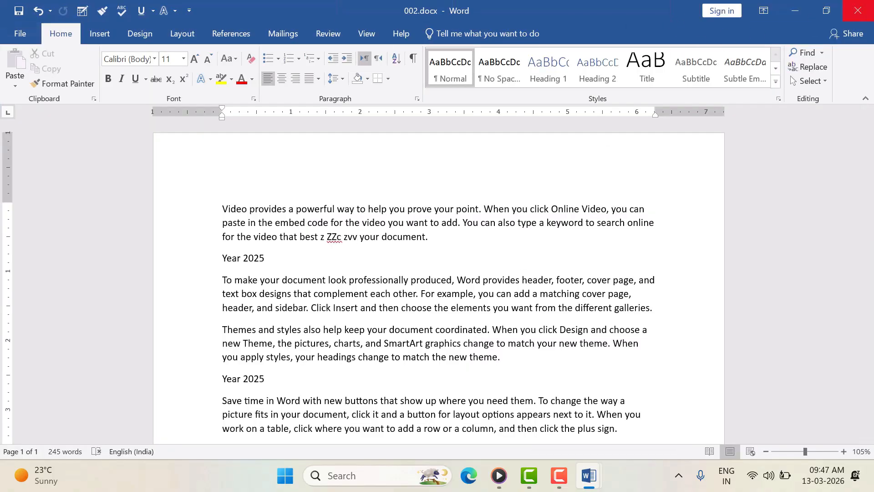
click(858, 11)
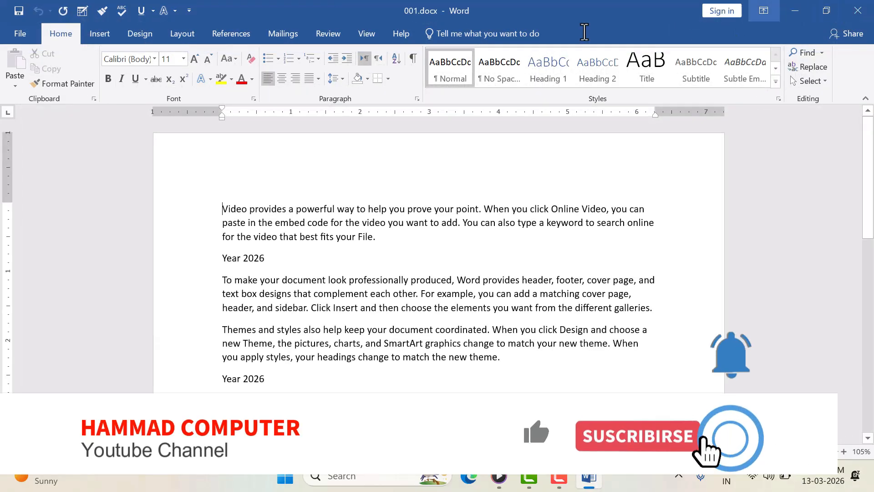
click(858, 12)
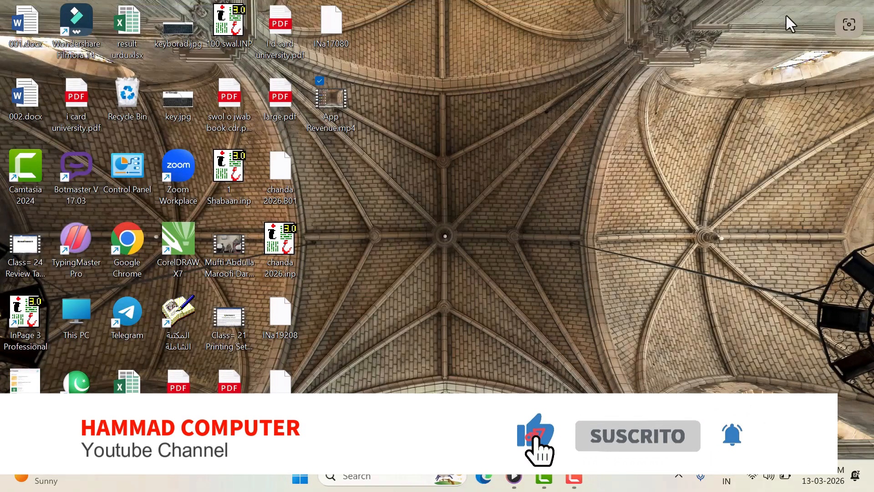
Step: Reopen 002.docx from the desktop and submit a wrong open password, which is rejected
click(24, 108)
double_click(24, 108)
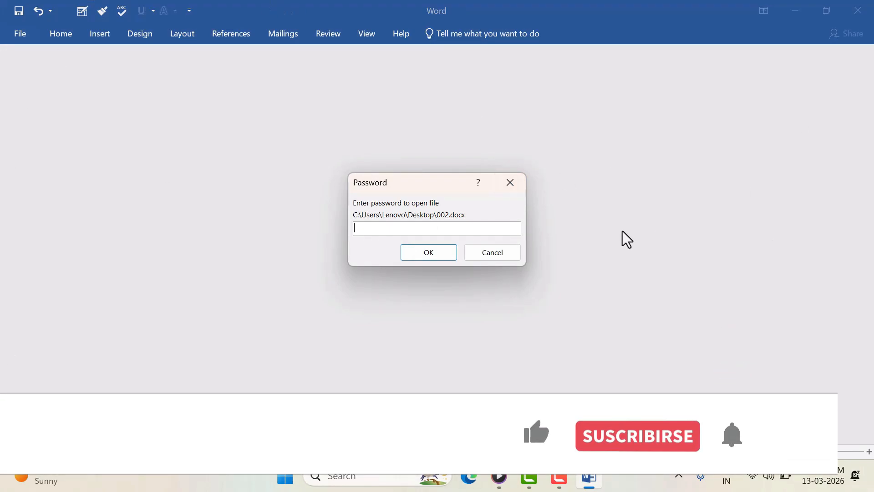
drag(439, 182, 330, 129)
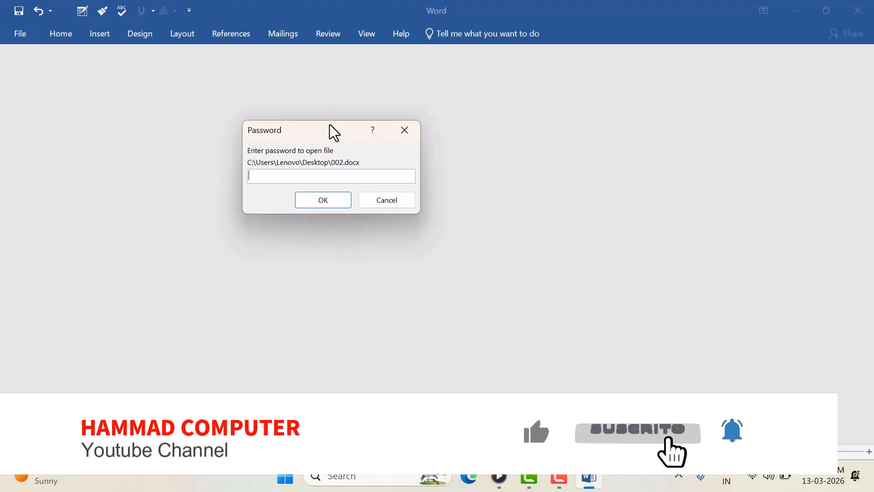
text(123)
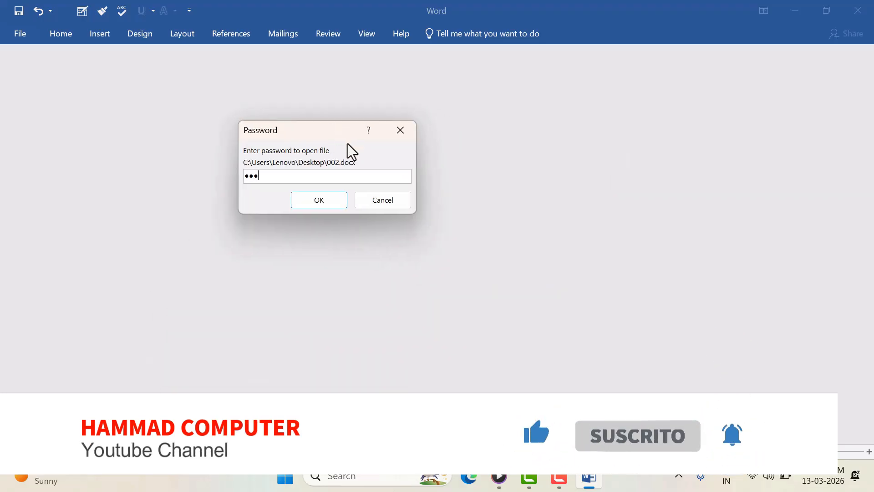
click(334, 201)
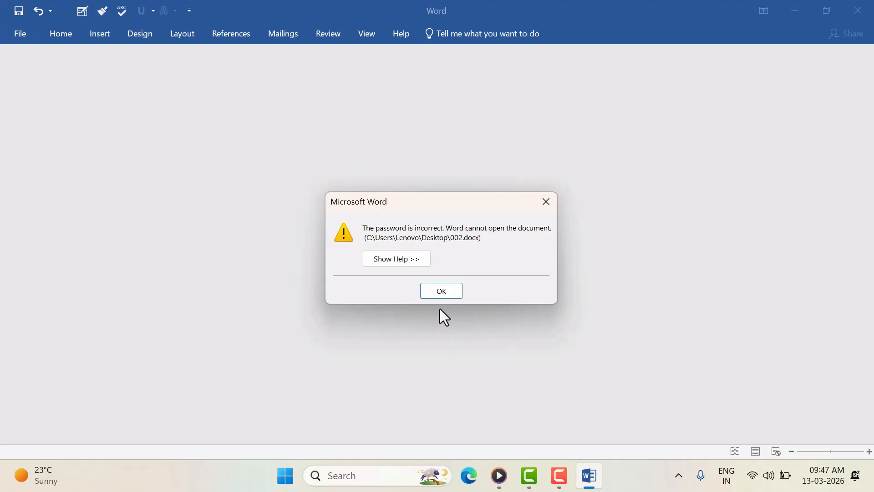
Step: Dismiss the error and reopen 002.docx with the correct open and modify passwords
click(442, 296)
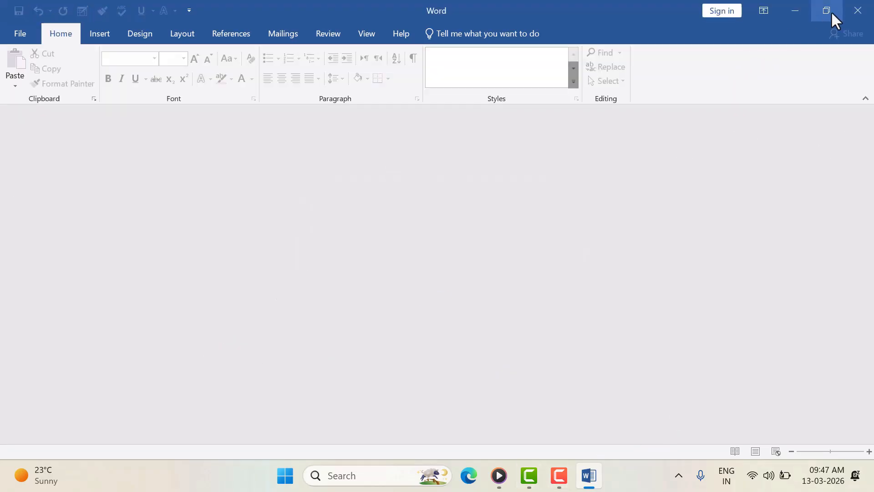
click(858, 11)
double_click(34, 106)
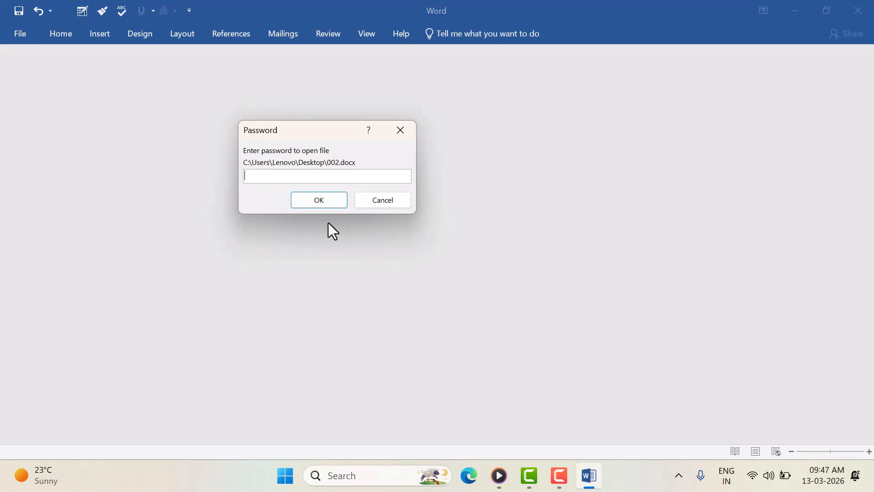
text(•••)
click(317, 198)
text(•••)
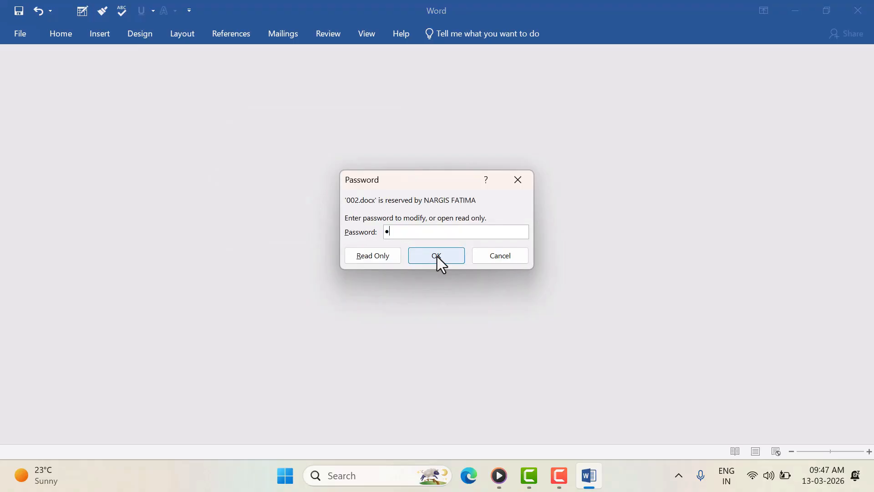
click(439, 256)
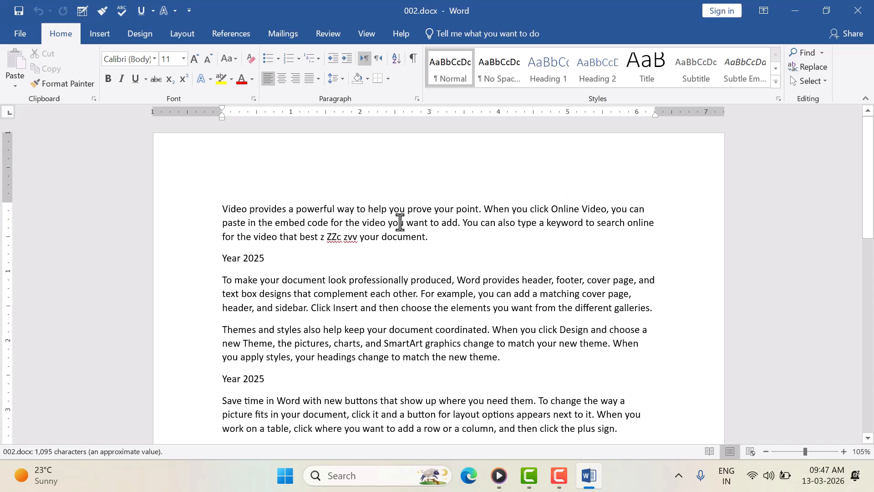
scroll(400, 222, down, 5)
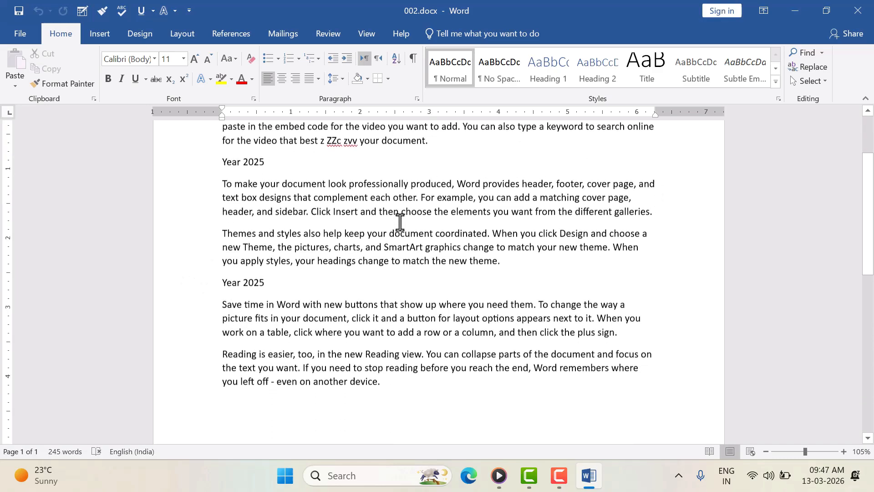